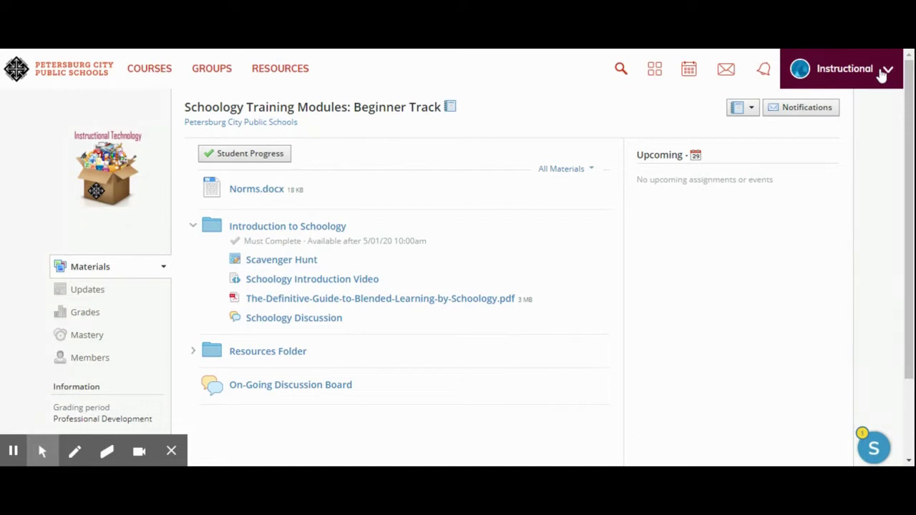
Open the account dropdown from the account name at the top right.
click(887, 73)
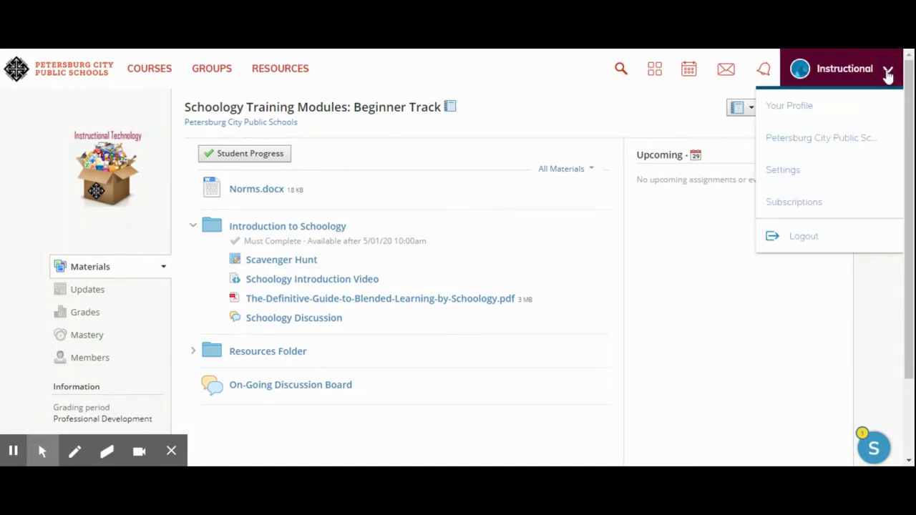
Choose Your Profile to load the Info page with the email contact and two training courses.
click(826, 114)
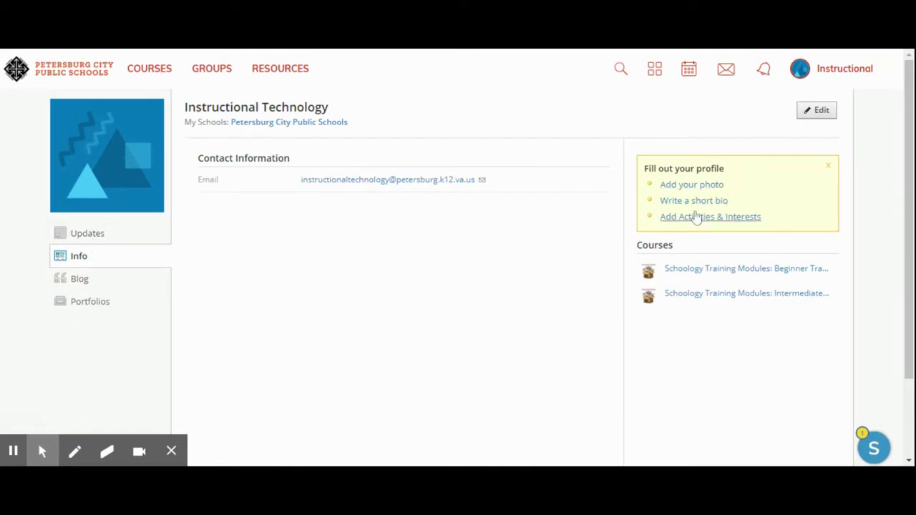
Upload dreamcatcher 1.jpg as the profile picture and close the Edit Profile Picture dialog.
click(698, 185)
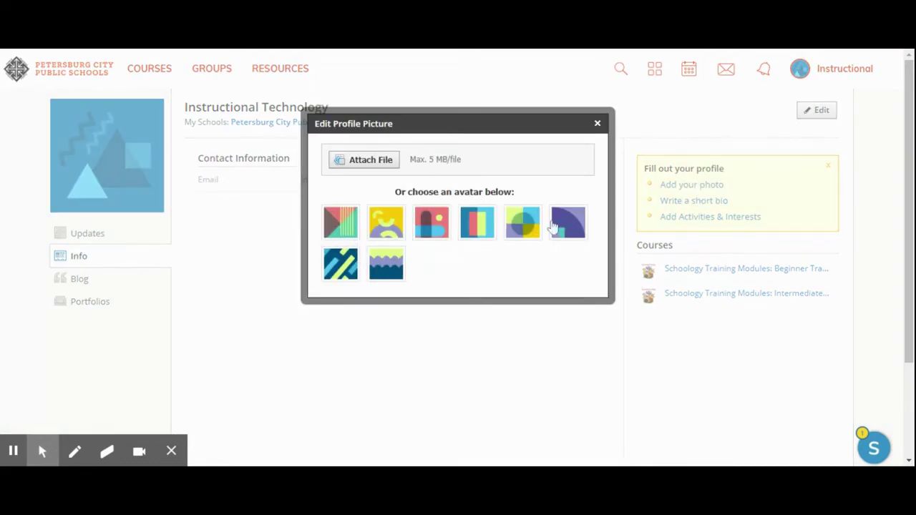
click(379, 160)
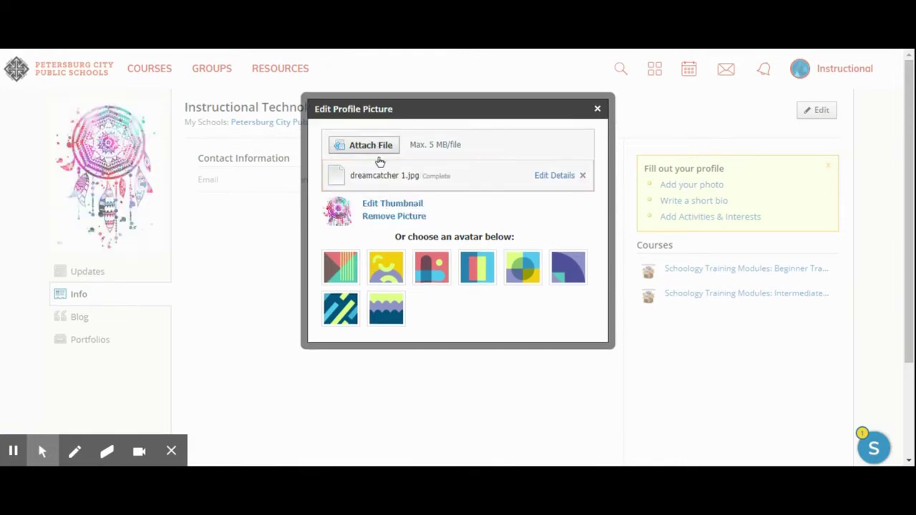
click(597, 108)
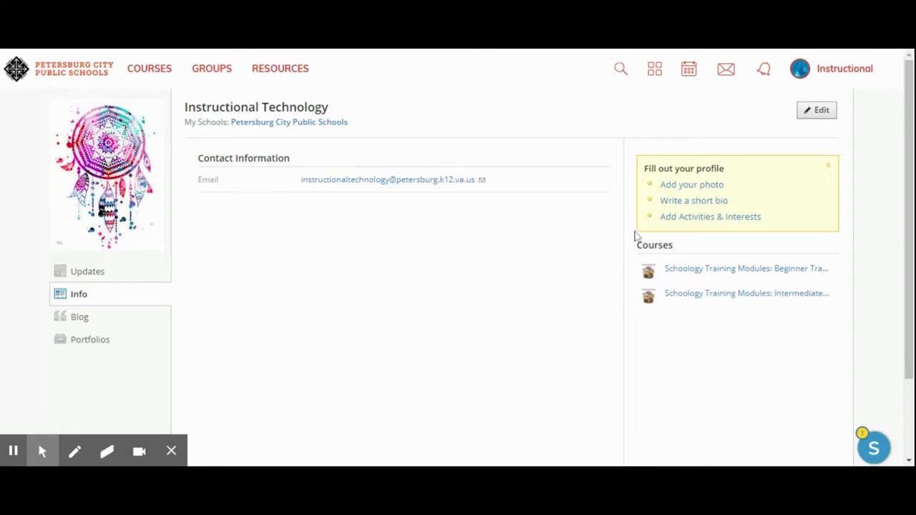
Enter Subjects Taught 'Instructional Technology' and Levels Taught 'PK-12' in the profile details.
click(692, 204)
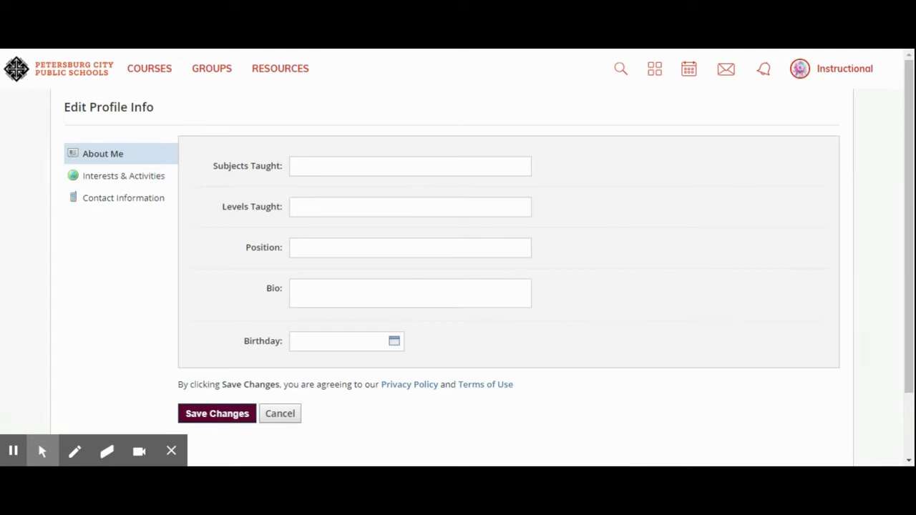
click(367, 170)
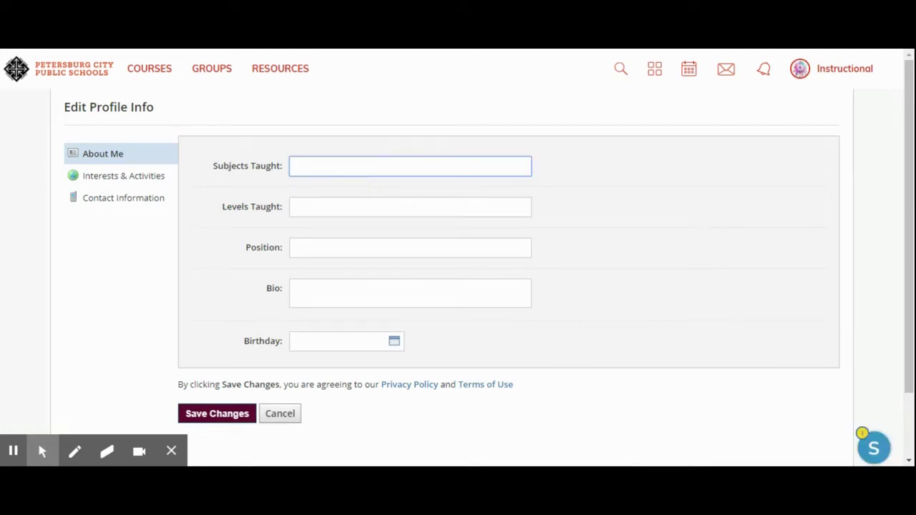
text(Instructional Technology)
click(360, 210)
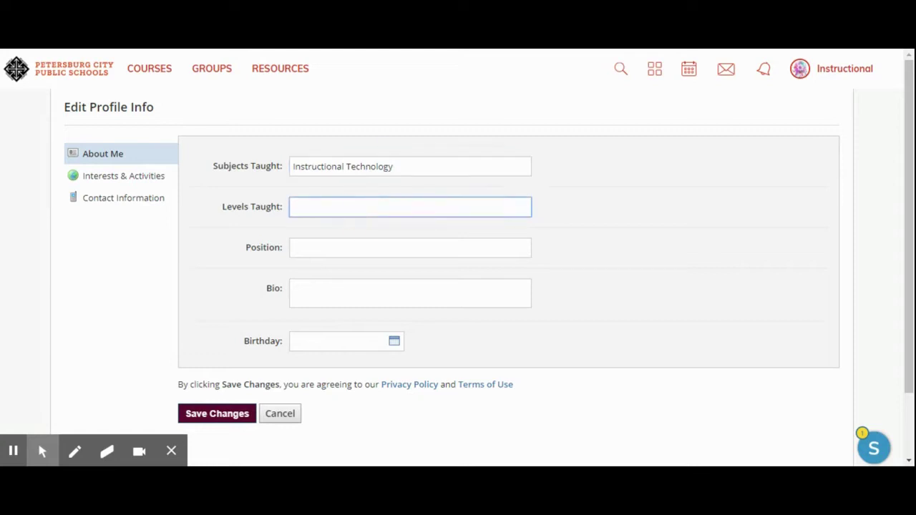
text(PK-12)
Enter the position as 'Instructional Technology Support'.
key(Tab)
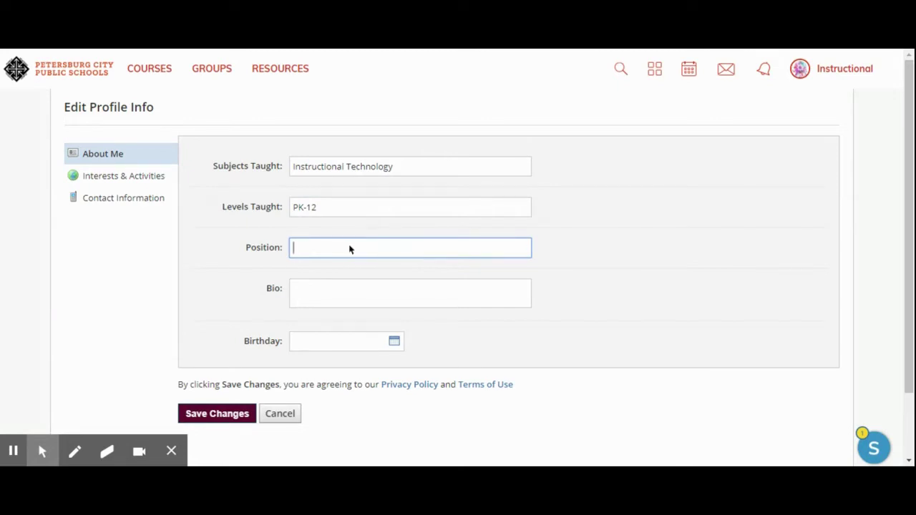
text(I)
text(Supervi)
text(sor)
key(BackSpace)
key(BackSpace)
key(BackSpace)
key(BackSpace)
key(BackSpace)
key(BackSpace)
key(BackSpace)
key(BackSpace)
key(BackSpace)
key(BackSpace)
text(Instructional)
key(BackSpace)
key(BackSpace)
key(BackSpace)
text(nal Tecn)
text(nology Support)
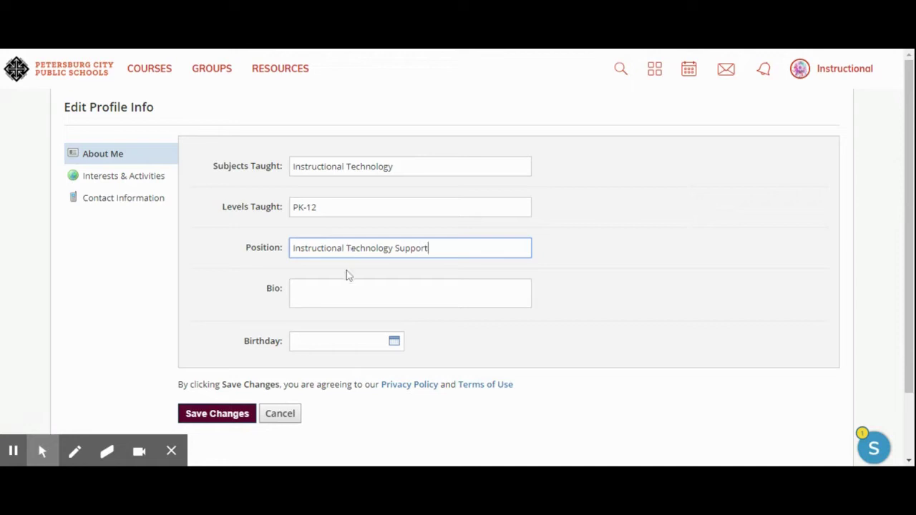
key(Tab)
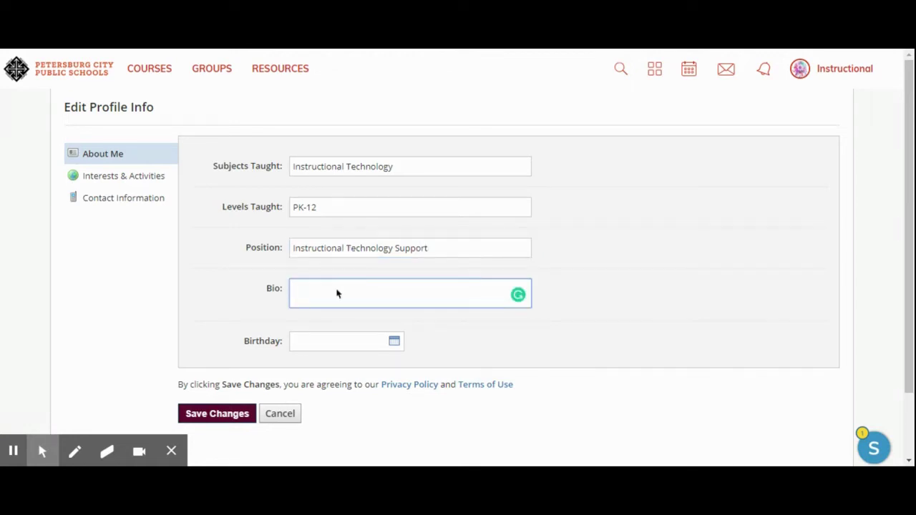
Set the birthday to August 27, 2018 and save the profile changes.
click(394, 343)
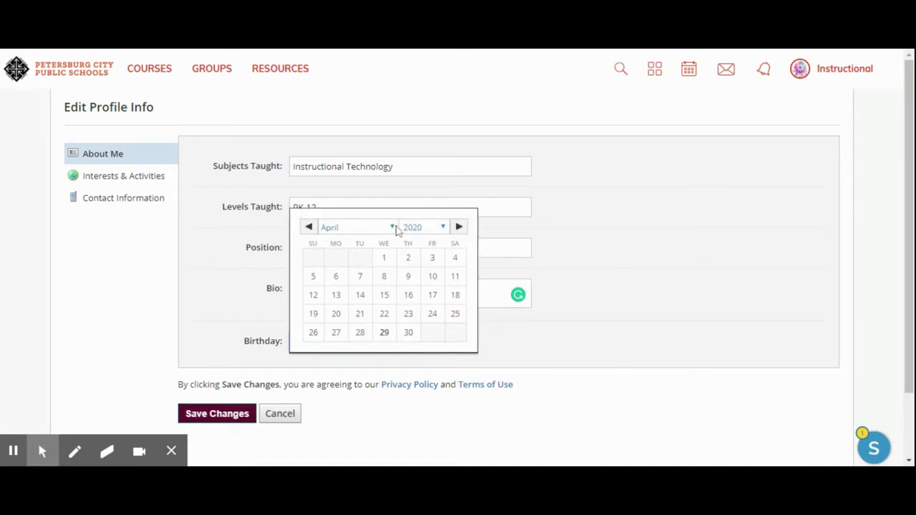
click(360, 321)
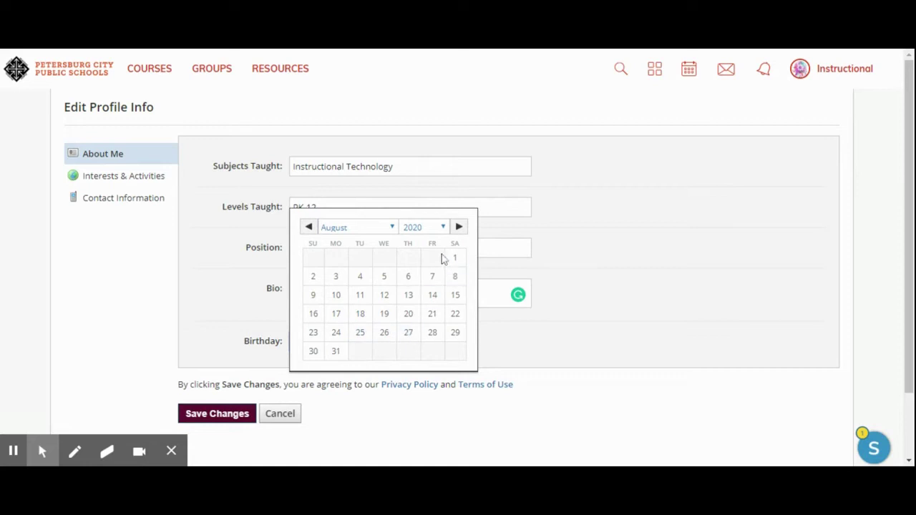
click(441, 224)
click(433, 277)
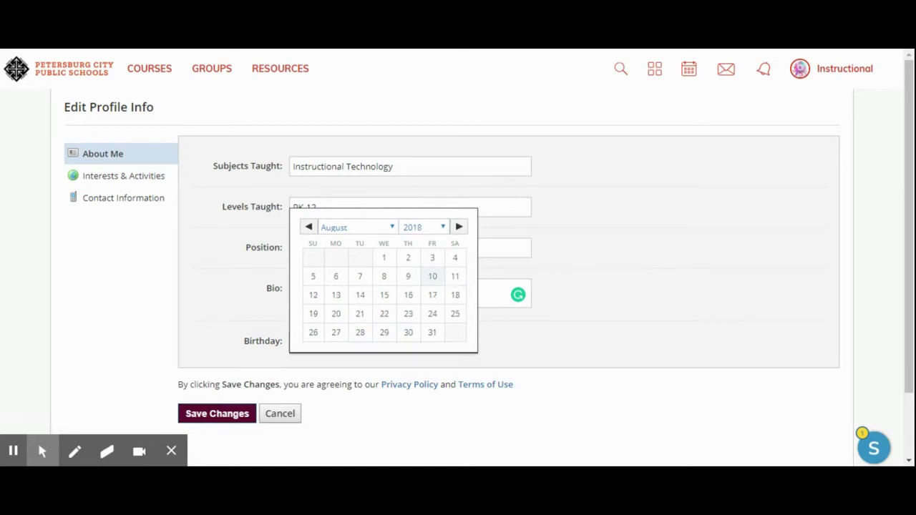
click(337, 336)
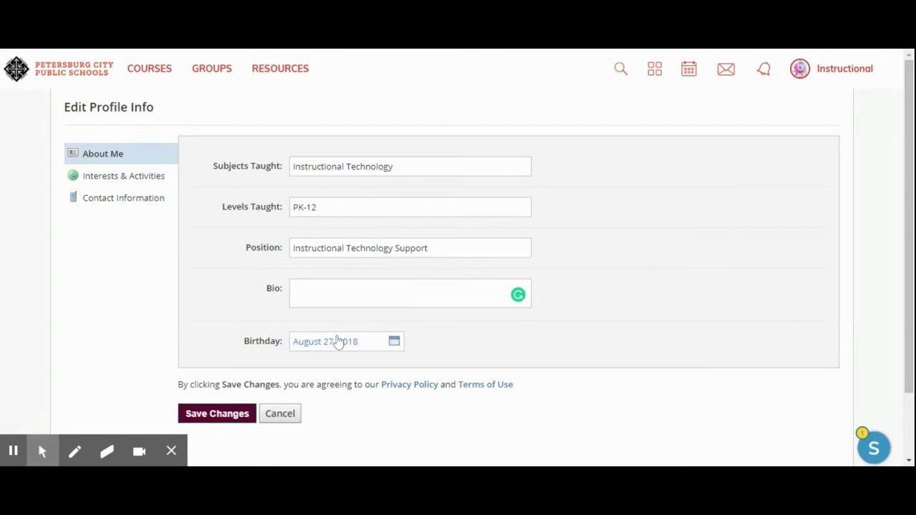
click(214, 418)
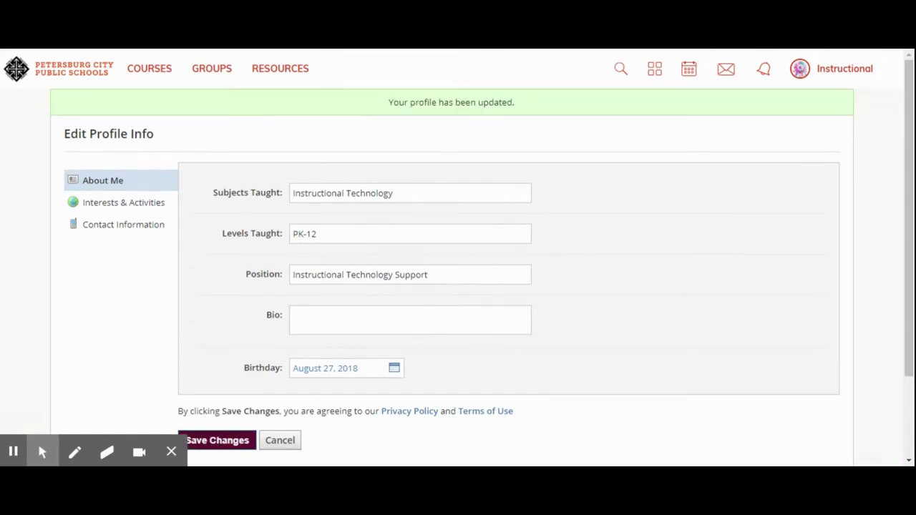
Enter interests 'All things tech, Reading, Skating', then go to the Contact Information section.
click(138, 207)
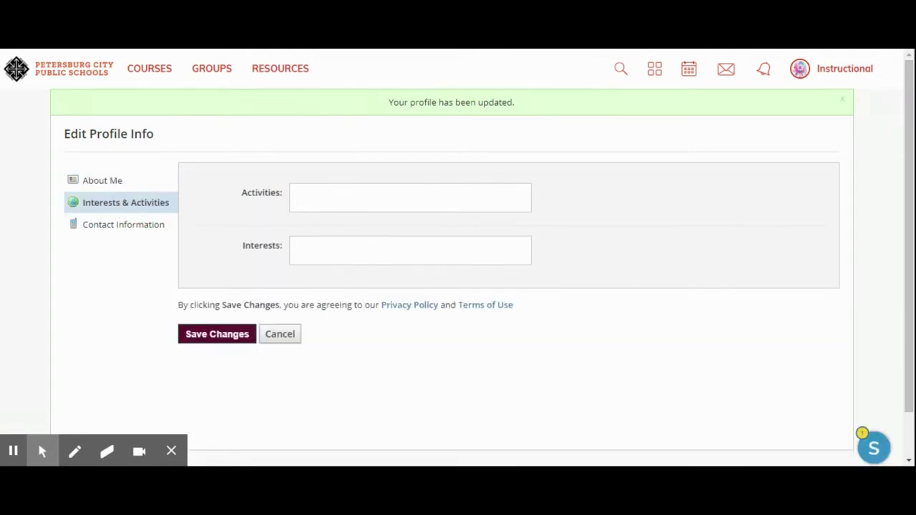
click(323, 245)
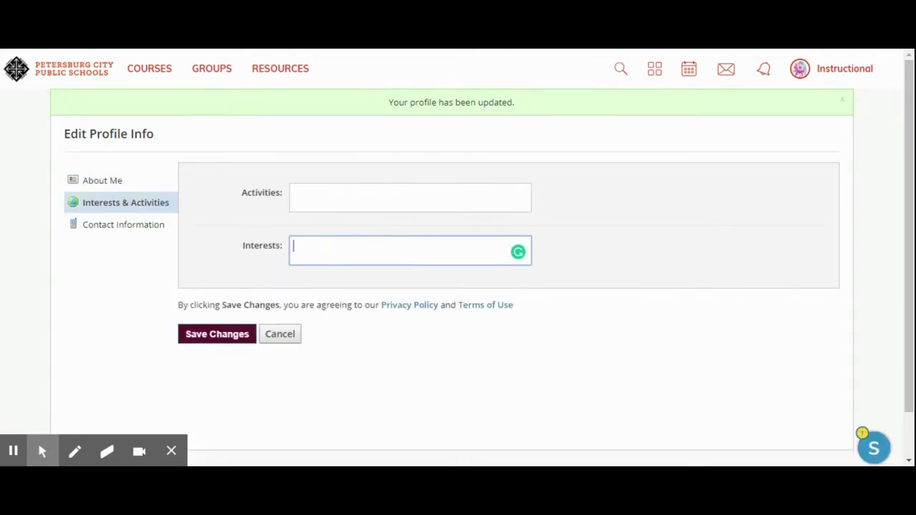
text(r)
text(All things t)
text(ech.)
text( Reading, )
text(Skating)
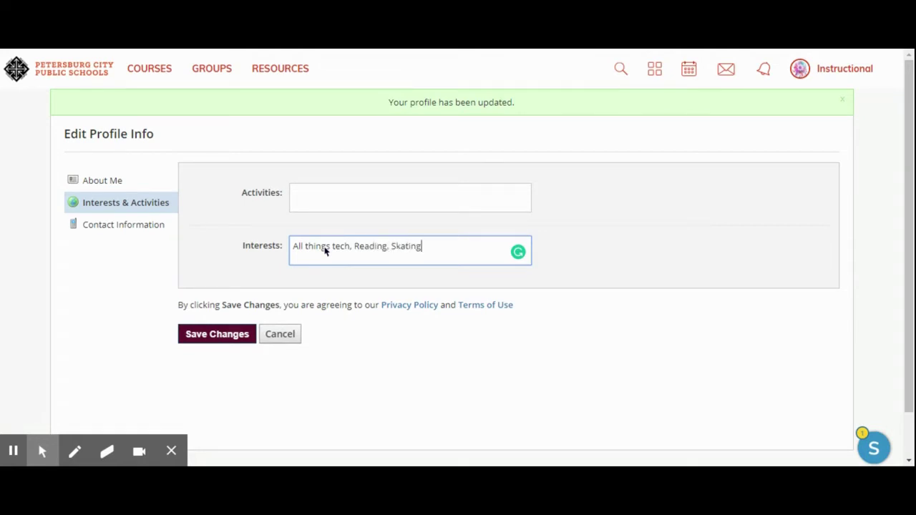
text(,)
click(153, 227)
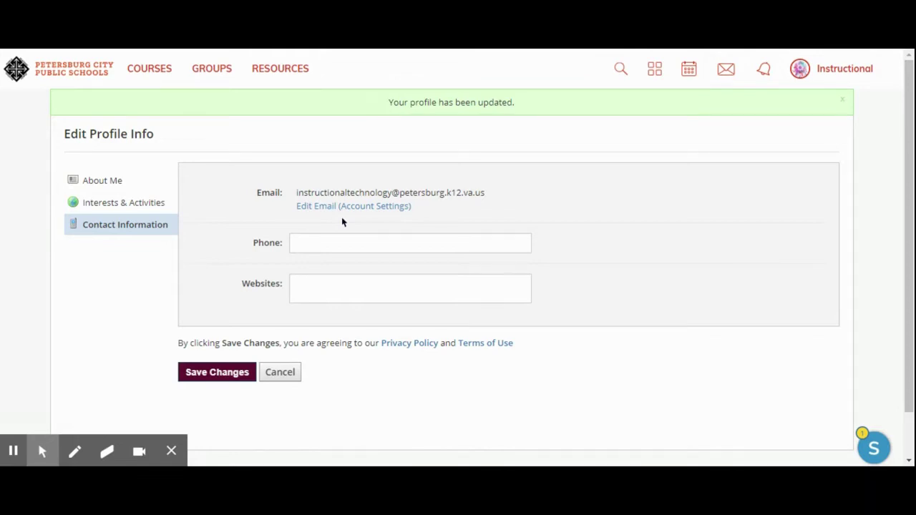
click(330, 242)
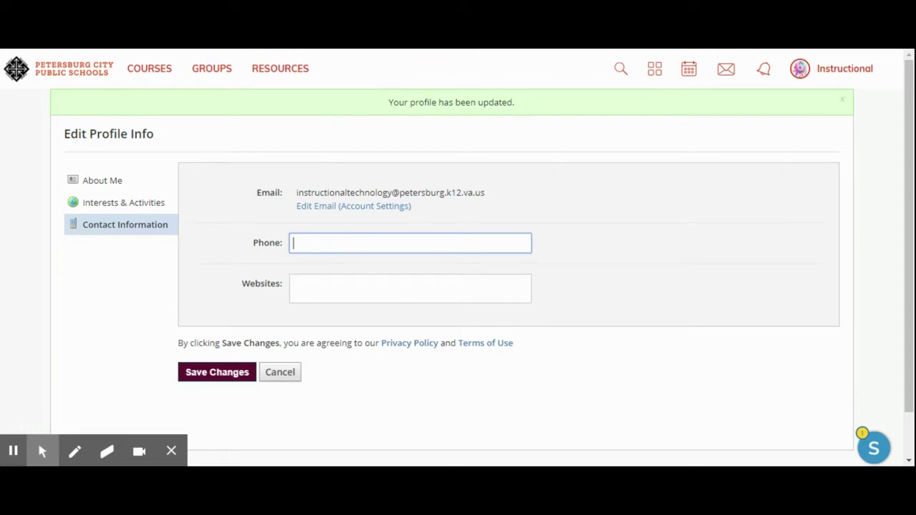
key(Tab)
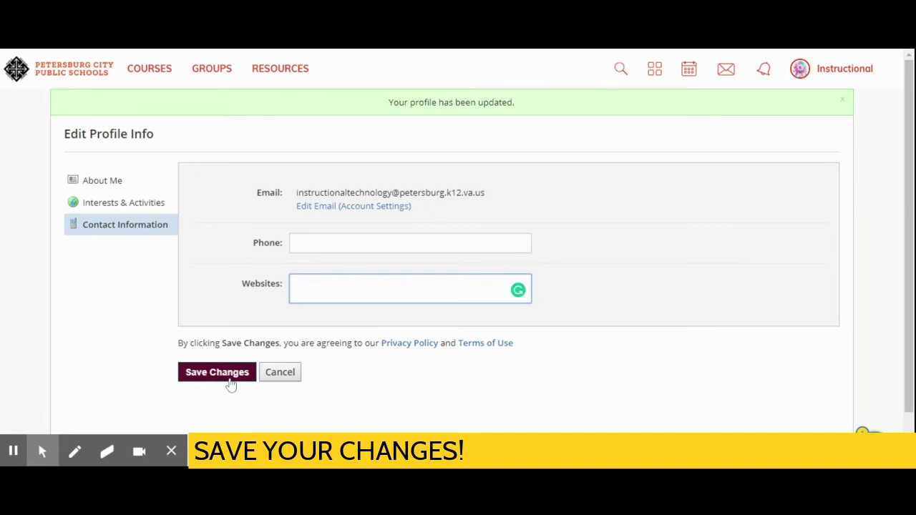
click(276, 378)
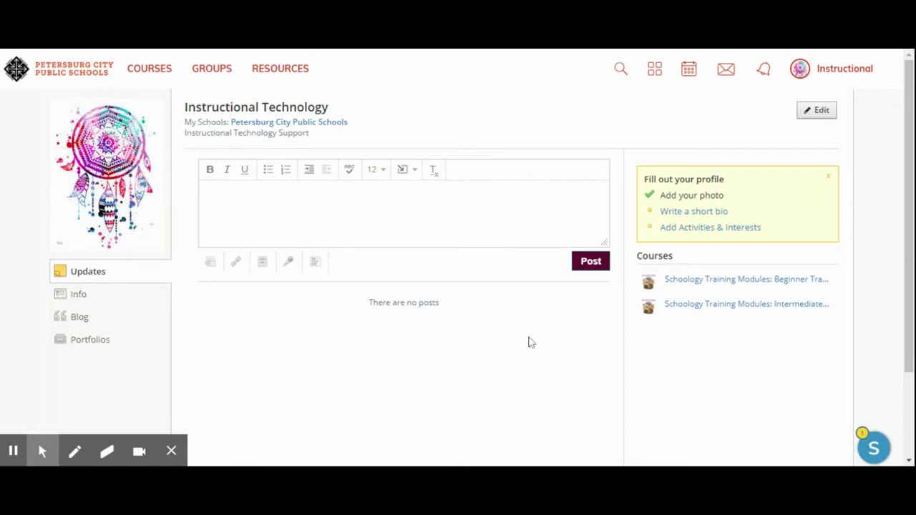
Browse the profile blog, then open Portfolios and dismiss the 'Welcome to Portfolios!' tip.
click(81, 319)
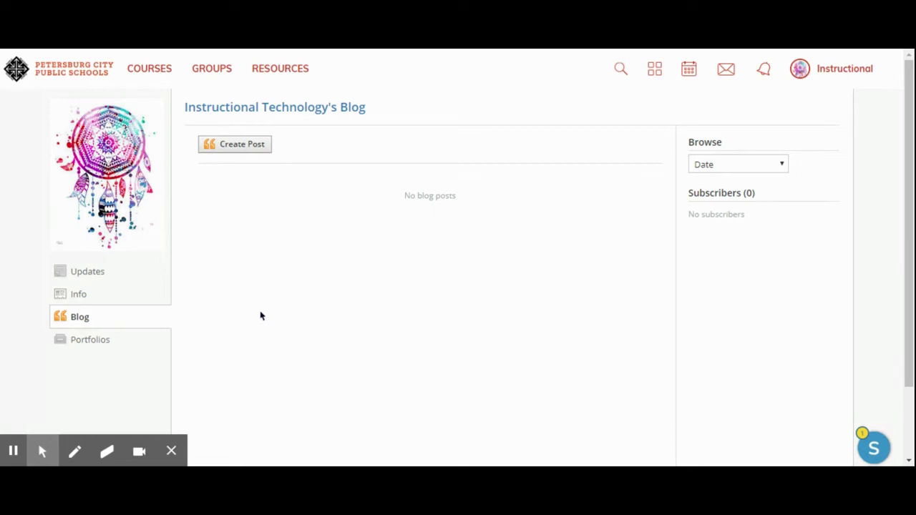
click(86, 344)
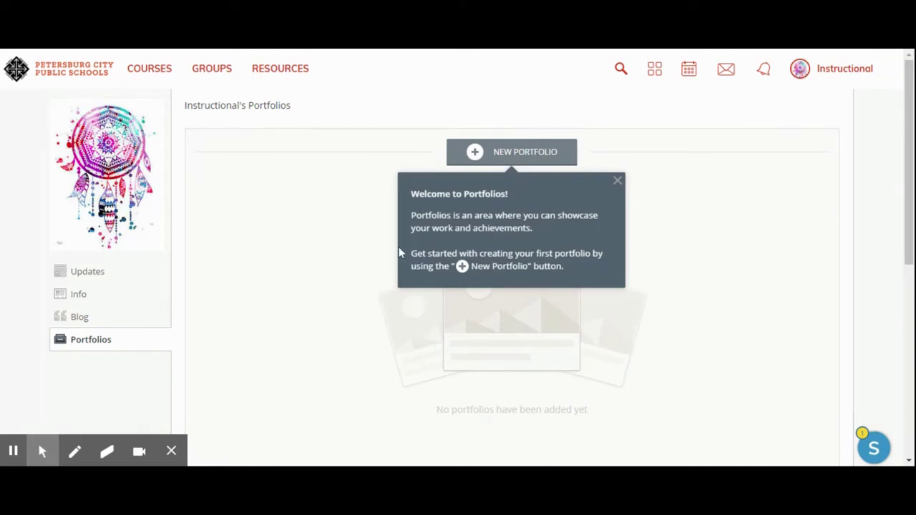
click(618, 185)
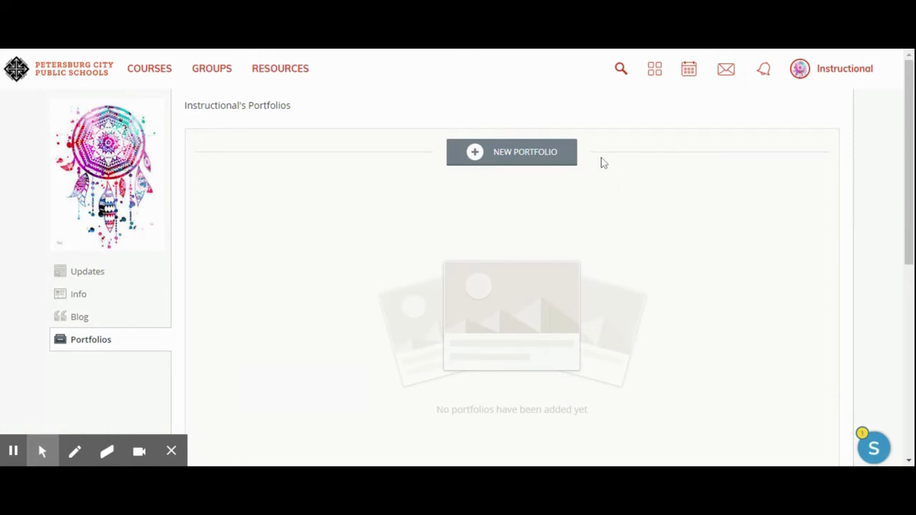
Open account Settings and leave Share Your Schoology Calendar disabled after toggling it on and off.
click(861, 77)
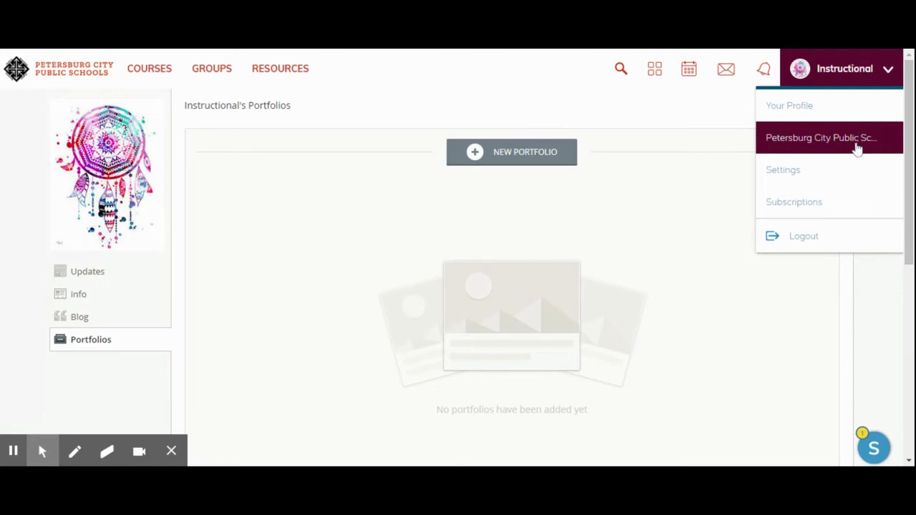
click(856, 173)
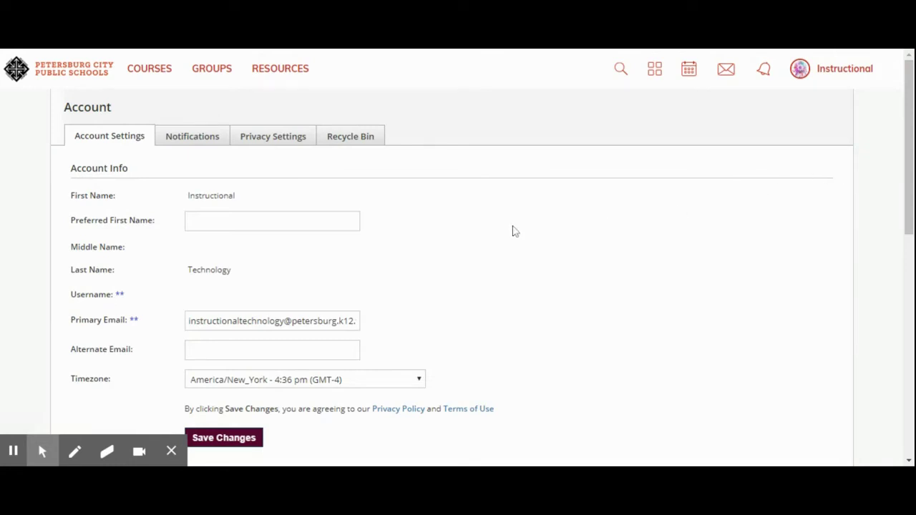
scroll(520, 250, down, 1)
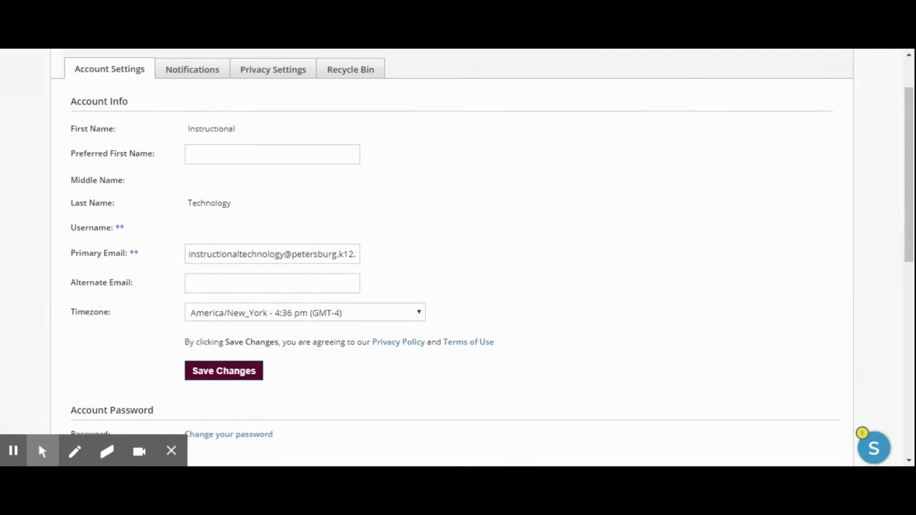
scroll(198, 328, down, 1)
scroll(198, 329, down, 1)
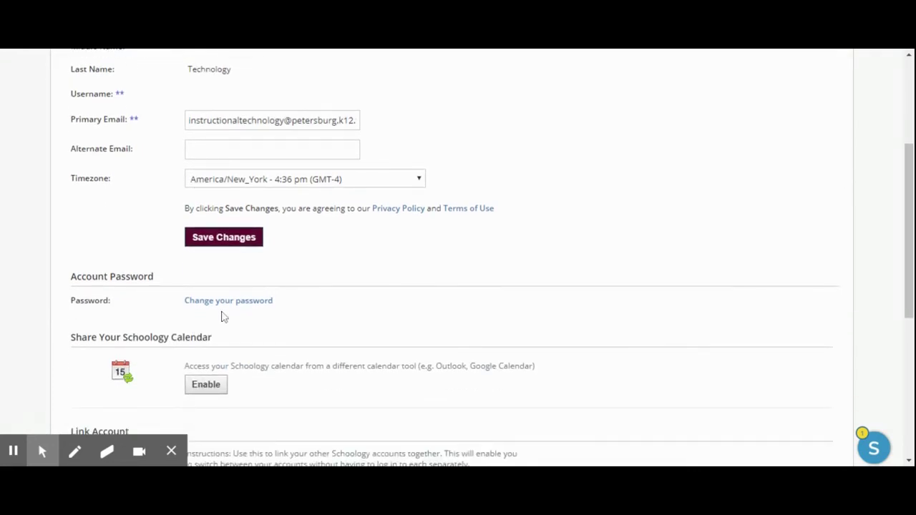
scroll(222, 317, down, 1)
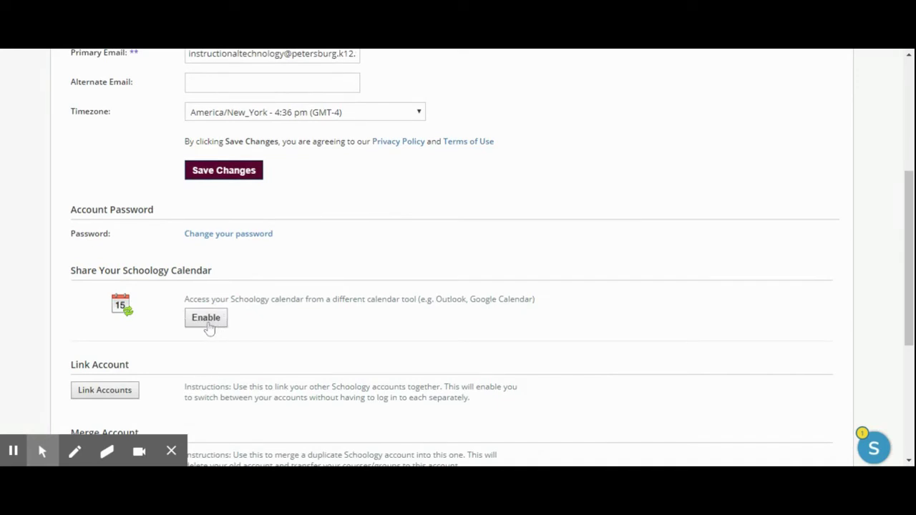
click(207, 322)
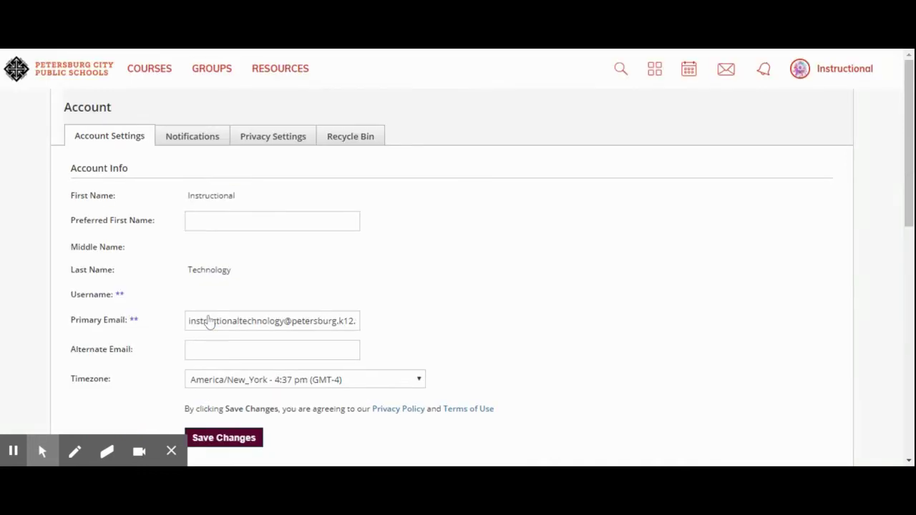
scroll(315, 352, down, 2)
scroll(329, 356, down, 2)
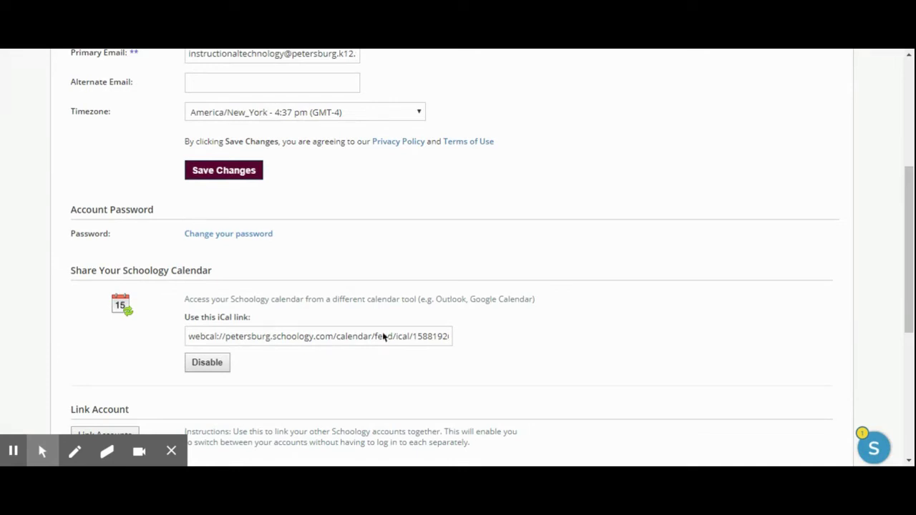
click(220, 363)
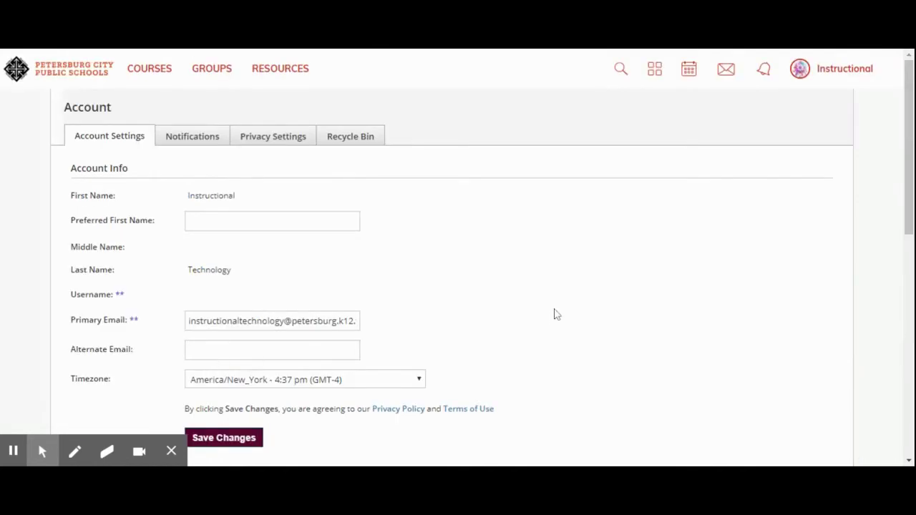
Keep Course Dashboard as the home page and save the account settings.
scroll(553, 313, down, 5)
scroll(548, 321, down, 1)
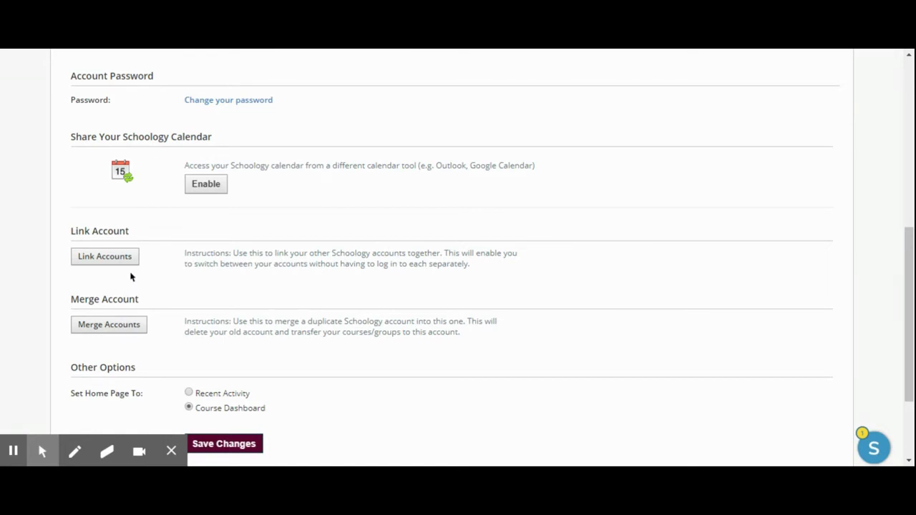
scroll(458, 258, down, 2)
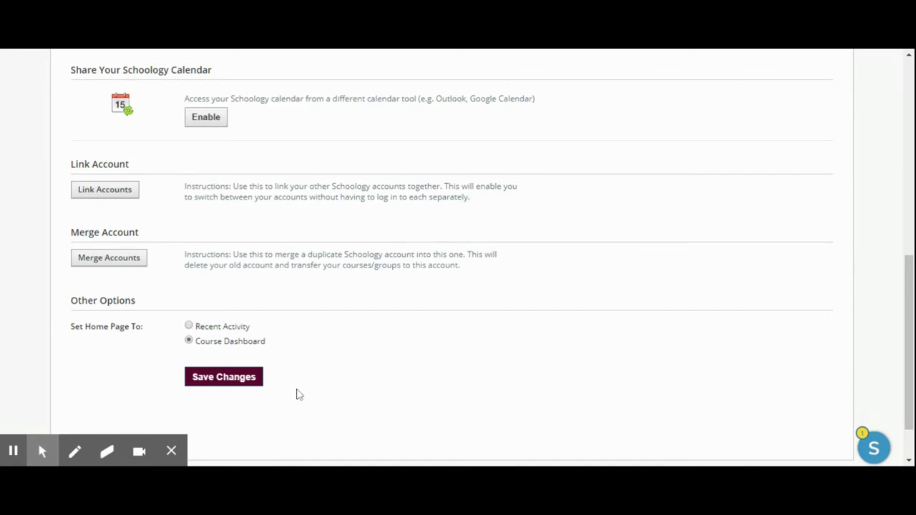
scroll(299, 395, up, 5)
scroll(299, 400, down, 3)
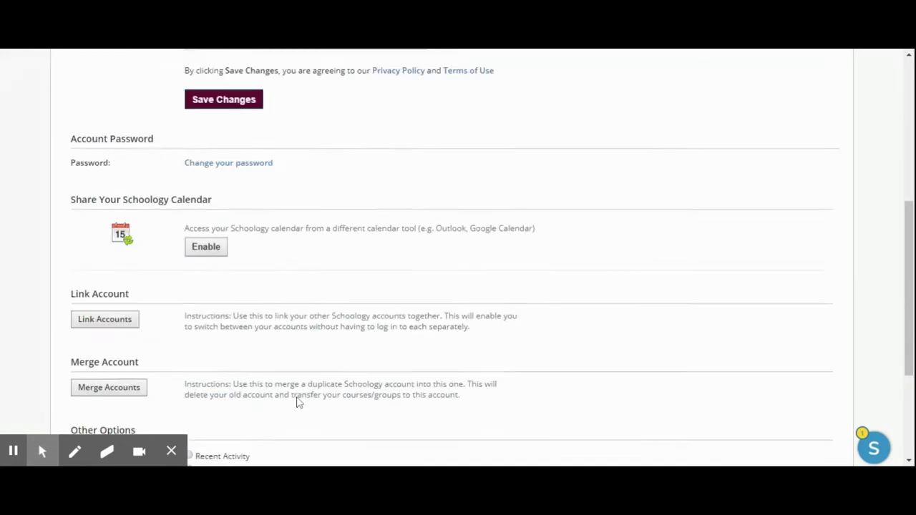
scroll(299, 400, down, 3)
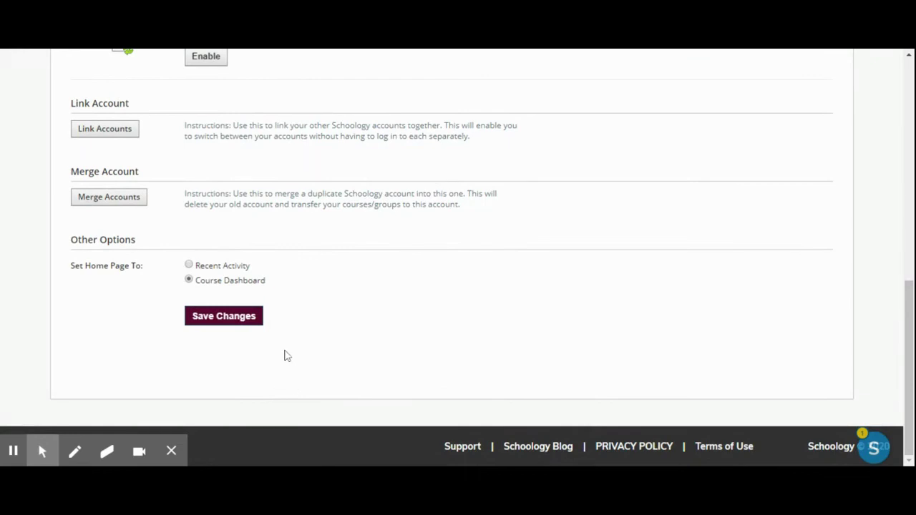
click(239, 267)
click(245, 278)
click(233, 321)
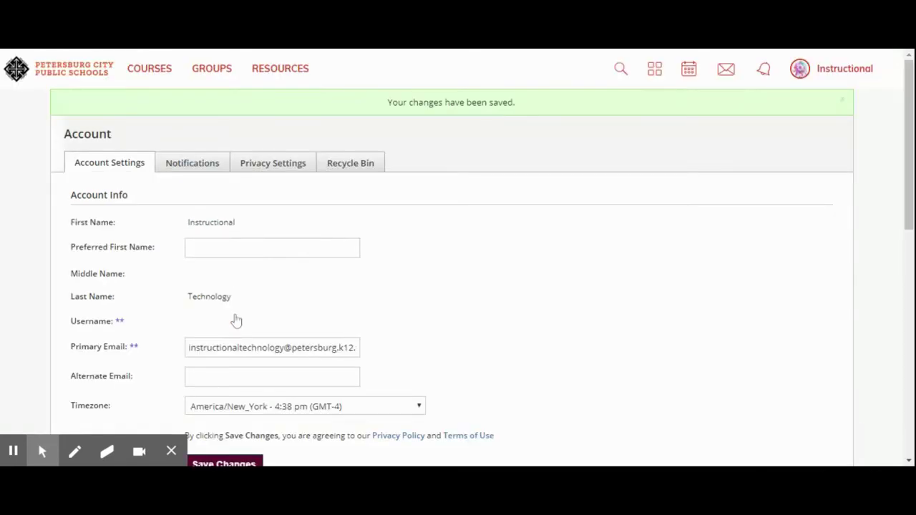
Review email notification options for Academic, School Groups, Public Groups, School and Personal activity.
click(194, 165)
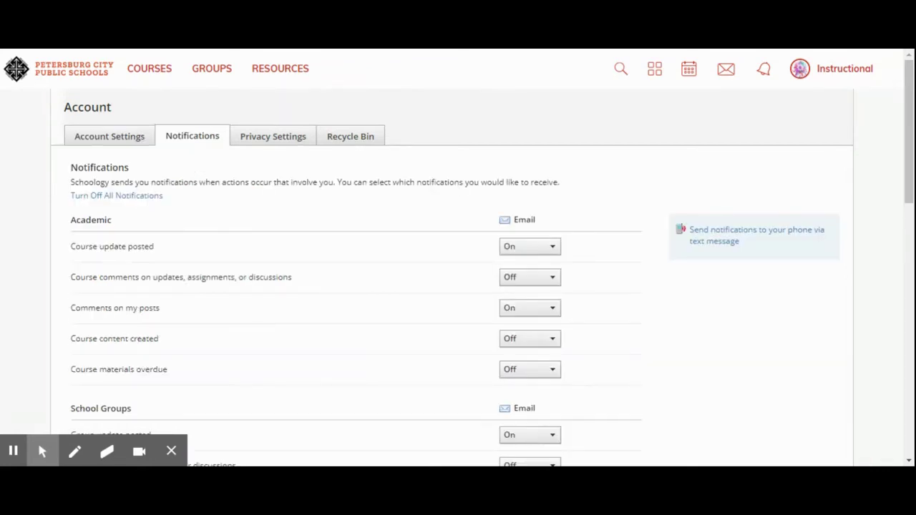
scroll(218, 240, down, 1)
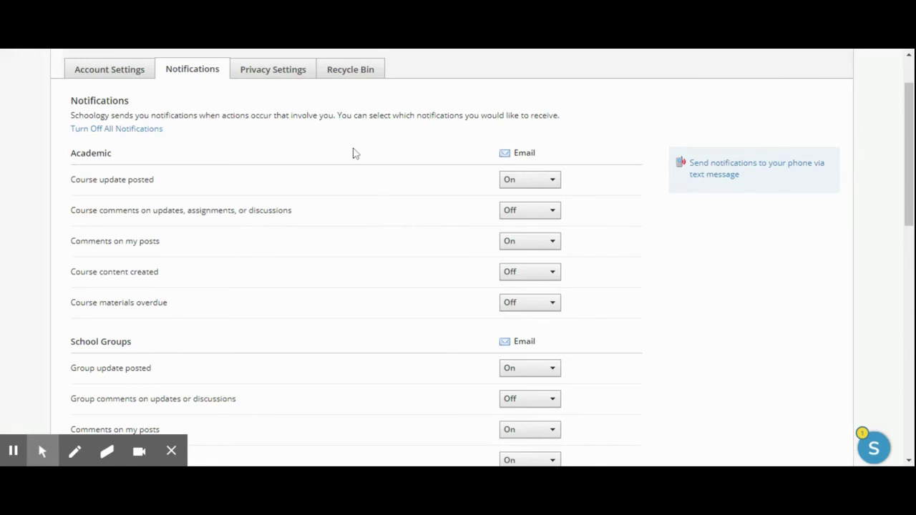
scroll(351, 236, down, 1)
scroll(351, 241, down, 1)
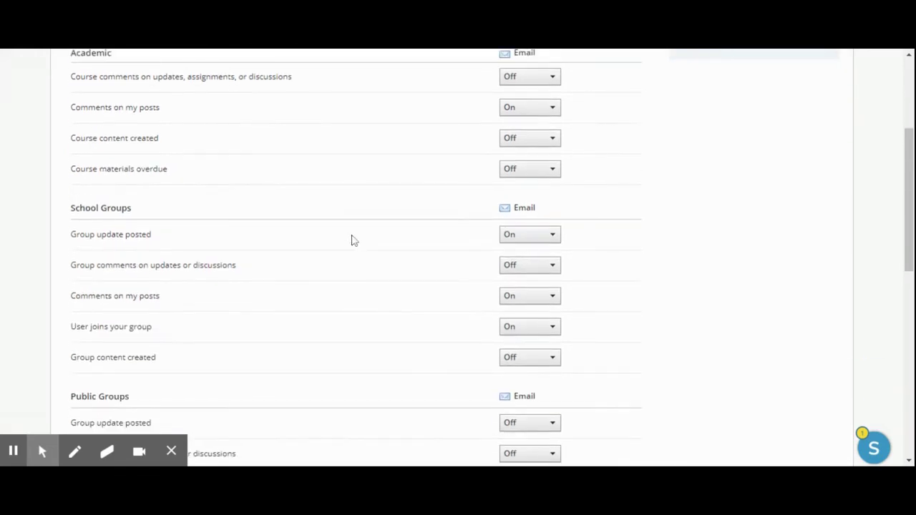
scroll(351, 240, down, 5)
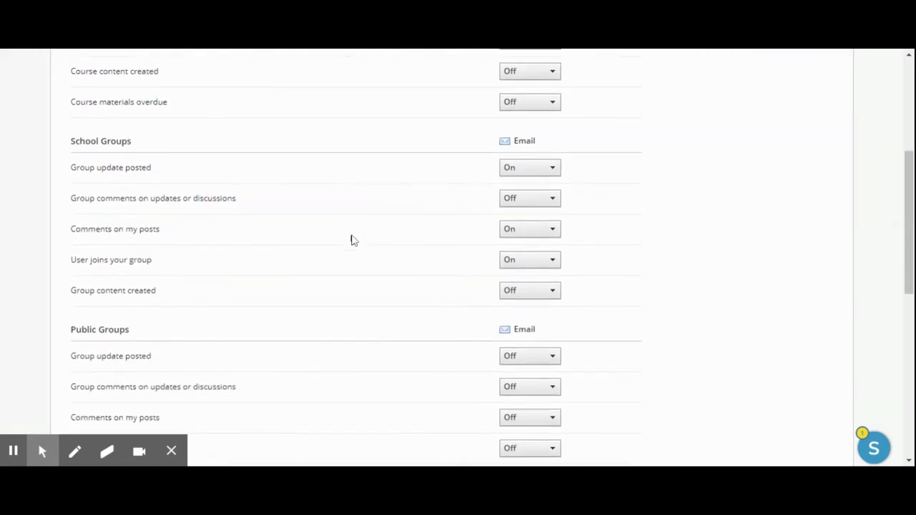
scroll(351, 241, down, 1)
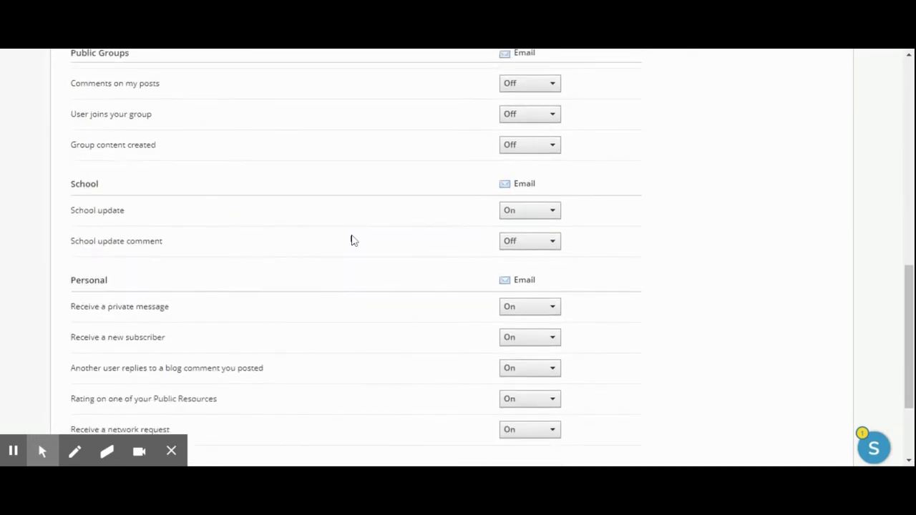
scroll(352, 241, down, 2)
scroll(352, 241, up, 8)
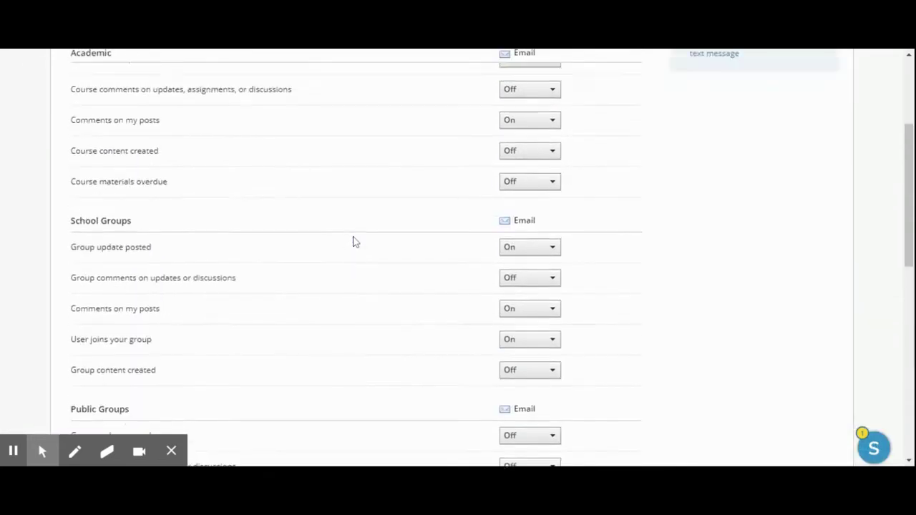
click(275, 139)
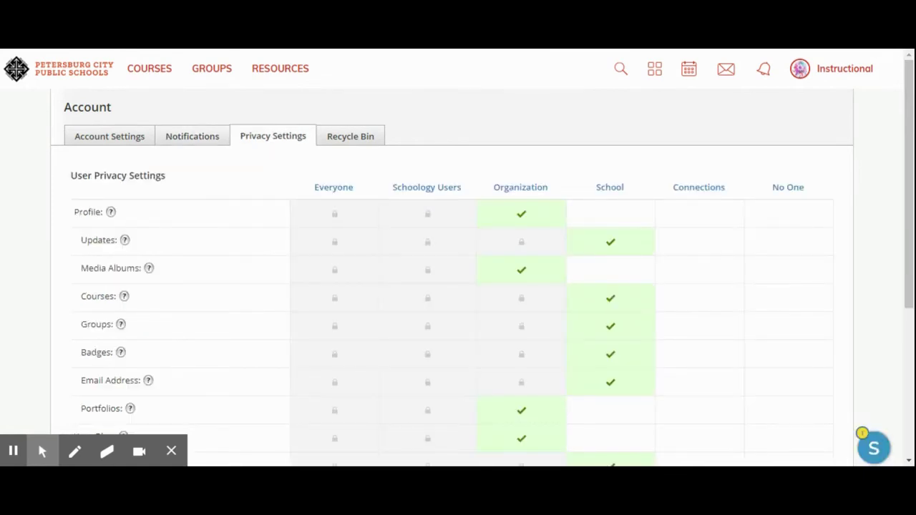
scroll(262, 197, down, 1)
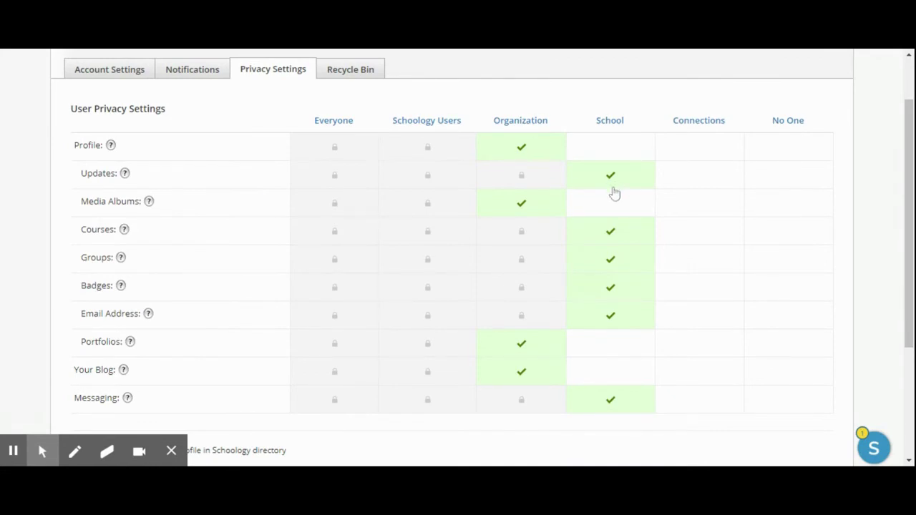
scroll(624, 234, down, 1)
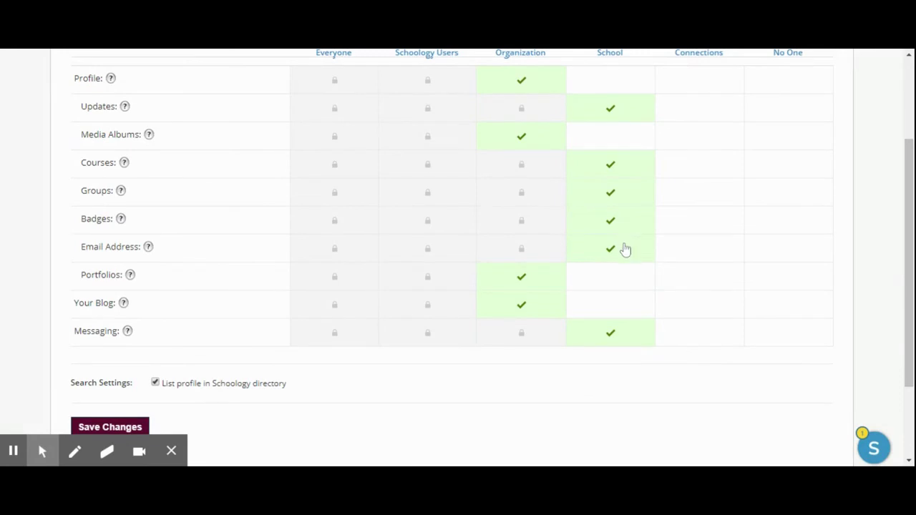
scroll(470, 405, up, 1)
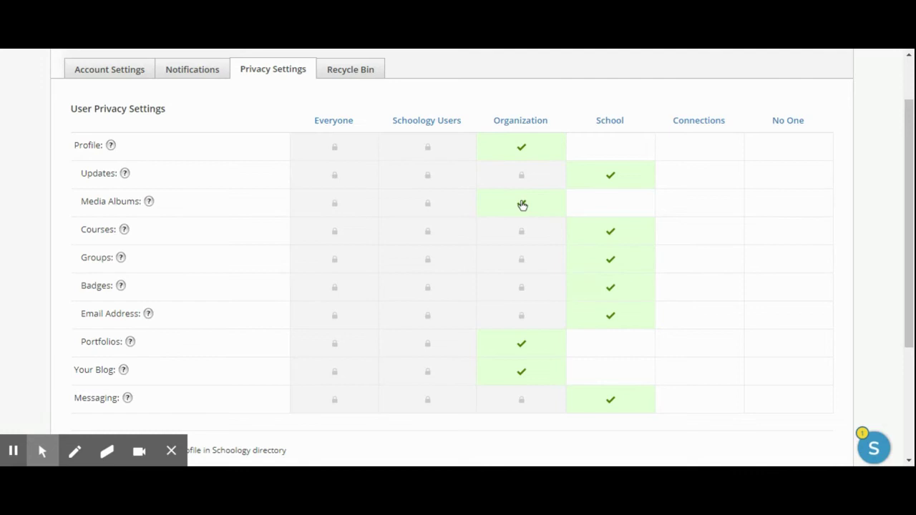
Try other visibilities for Updates and Media Albums, then restore Updates to School and Media Albums to Organization.
click(522, 206)
click(610, 207)
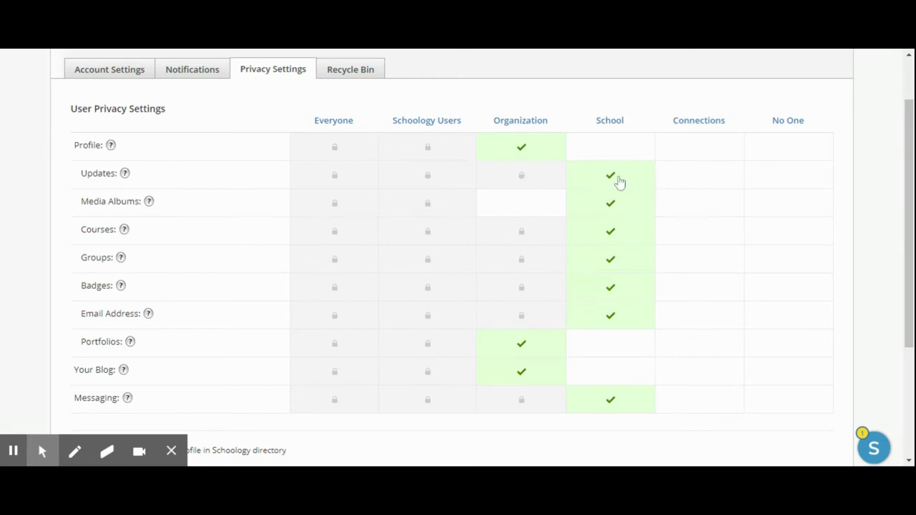
click(705, 186)
click(792, 173)
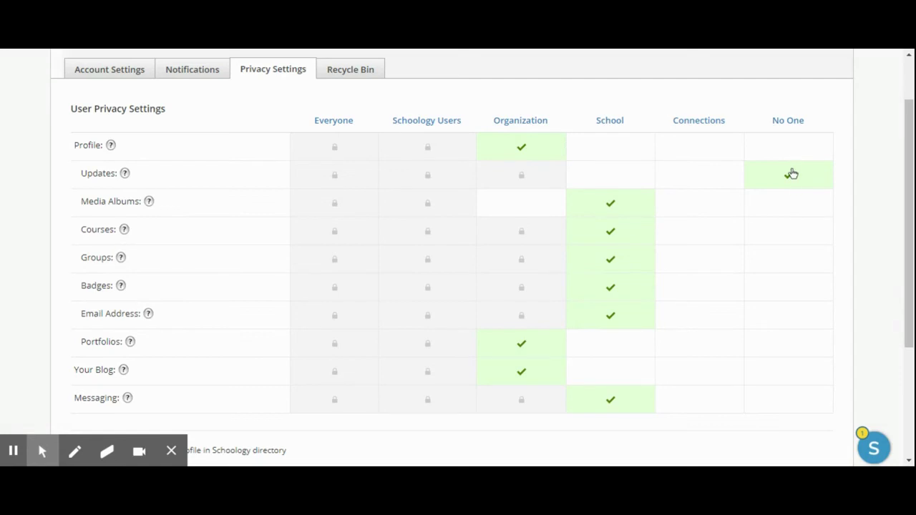
click(629, 184)
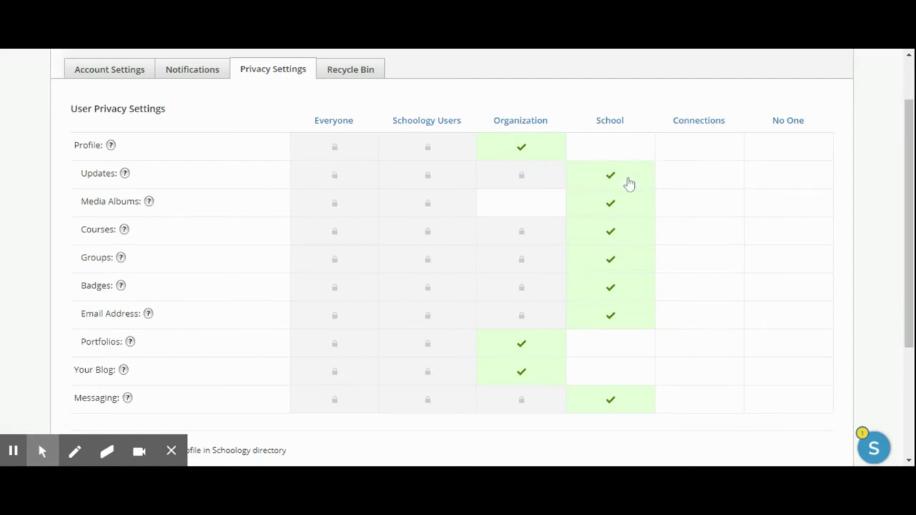
click(537, 215)
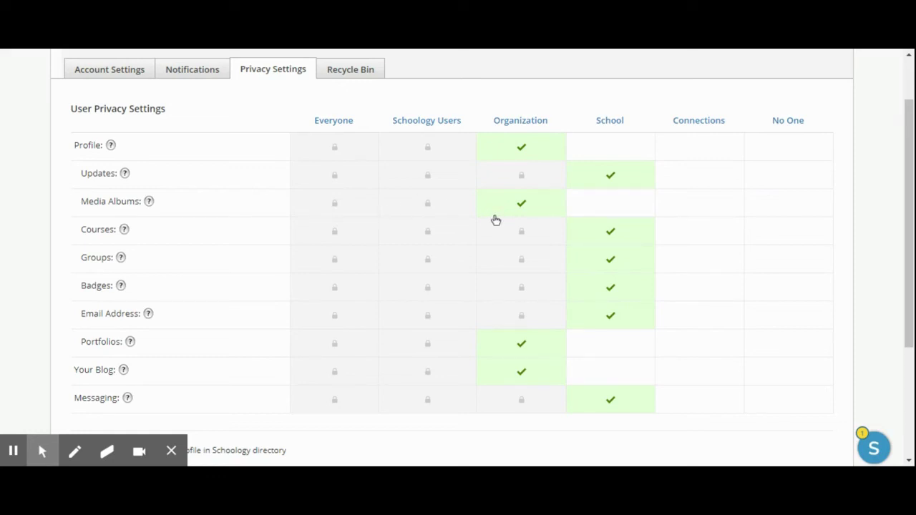
Review the privacy grid, with Updates, Courses, Groups, Badges, Email Address and Messaging at School.
scroll(518, 292, down, 1)
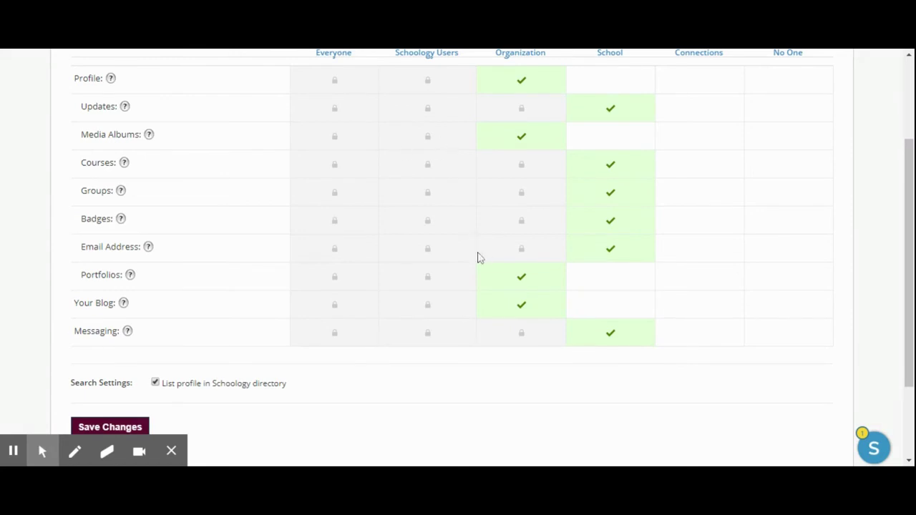
scroll(480, 258, up, 3)
scroll(480, 257, down, 3)
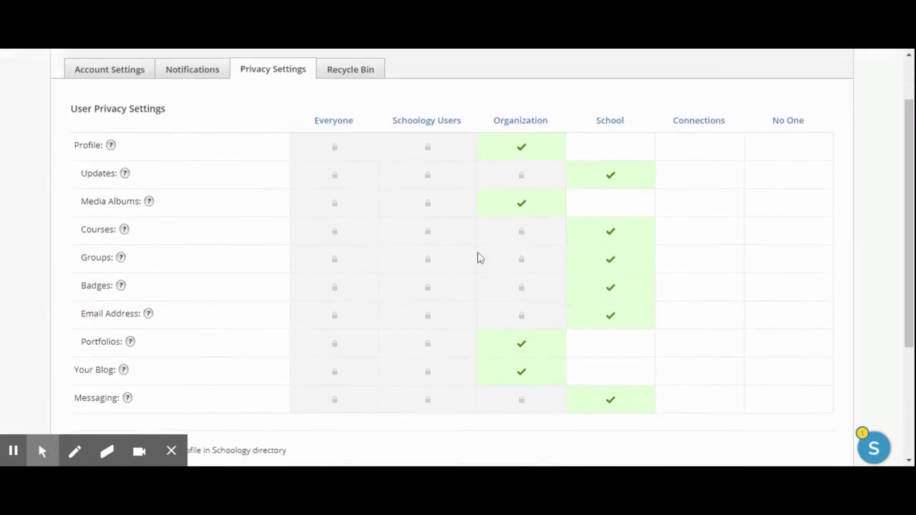
scroll(479, 257, down, 2)
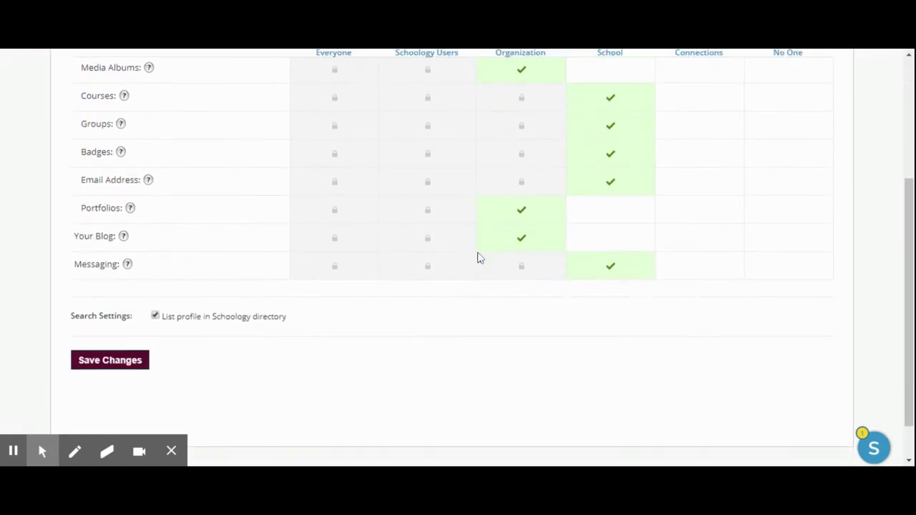
scroll(480, 257, up, 5)
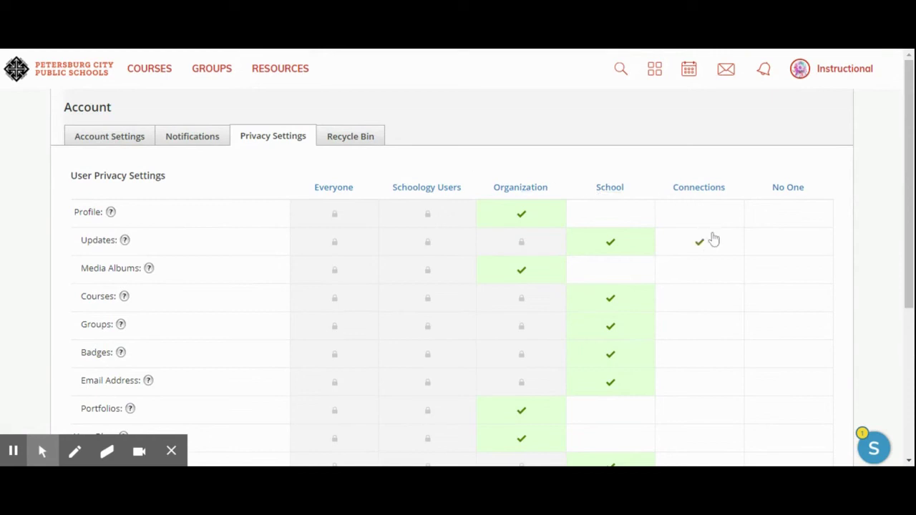
scroll(683, 272, down, 2)
scroll(683, 272, down, 3)
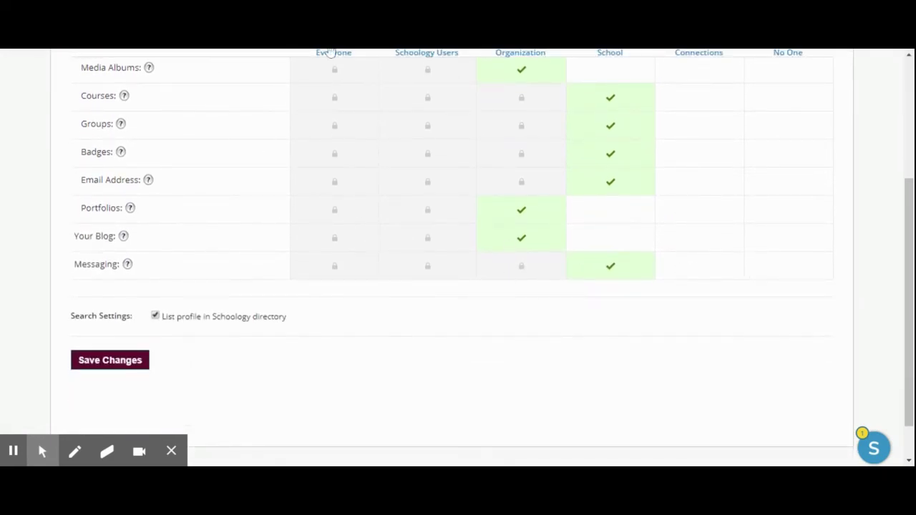
scroll(471, 236, up, 5)
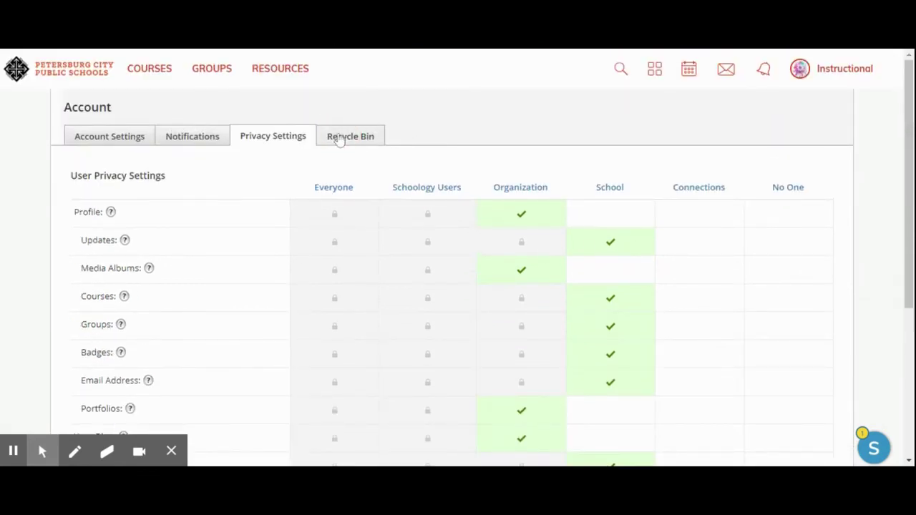
Open the Recycle Bin tab, which reports the bin is empty.
click(340, 139)
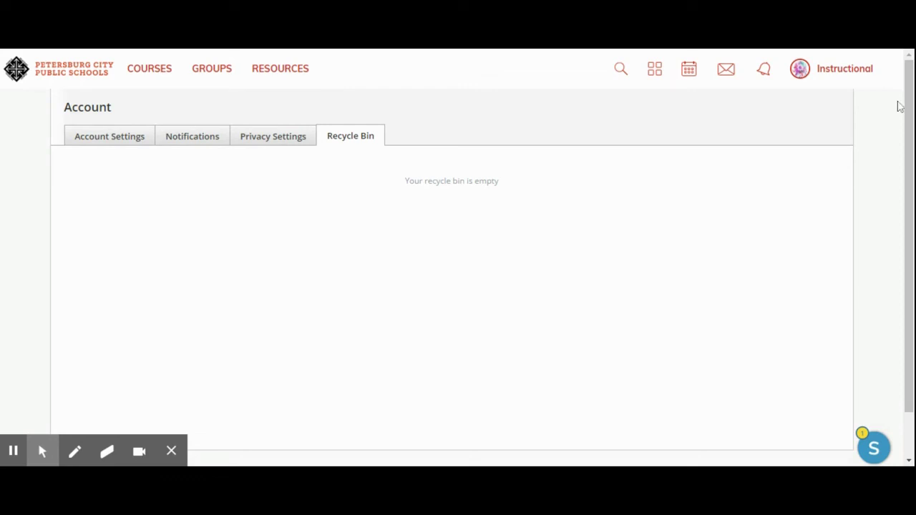
Open the account dropdown in the header to reach Subscriptions.
click(856, 68)
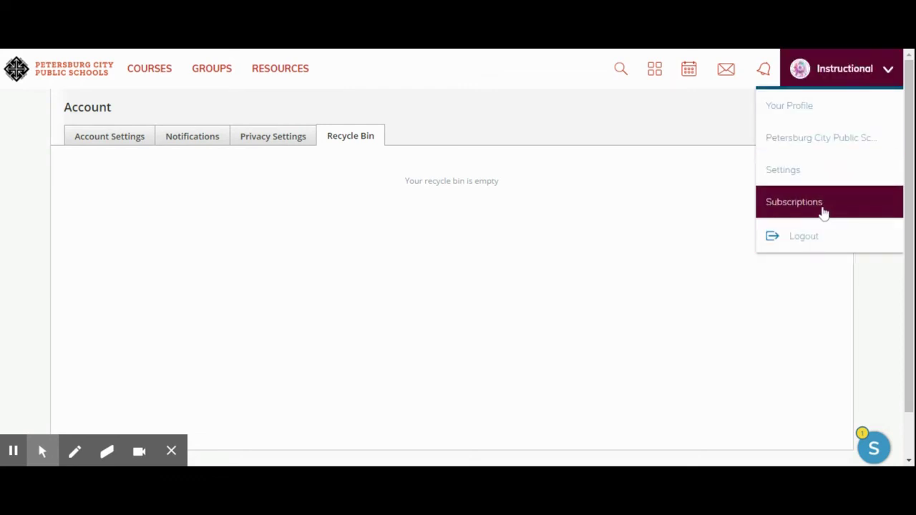
Browse the Subscriptions page's Schoology Blog posts, then open and close the account menu.
click(823, 204)
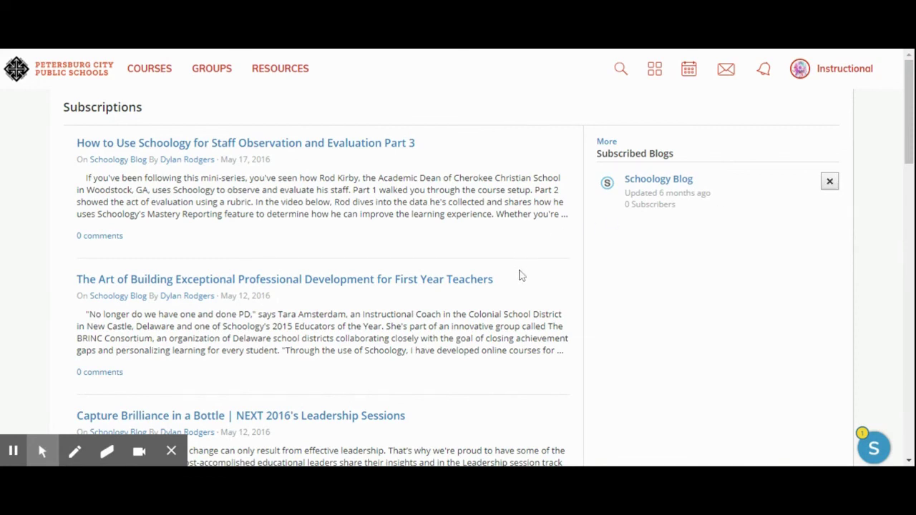
scroll(521, 273, down, 5)
click(842, 75)
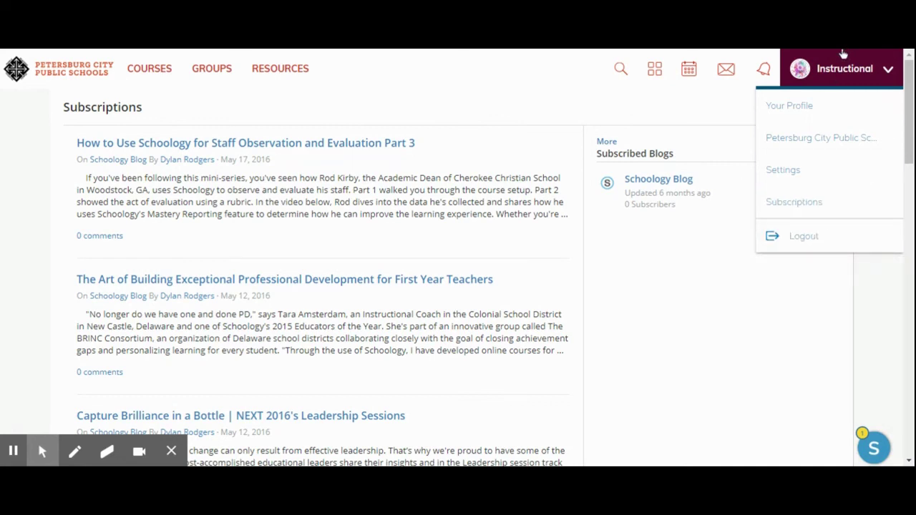
click(811, 319)
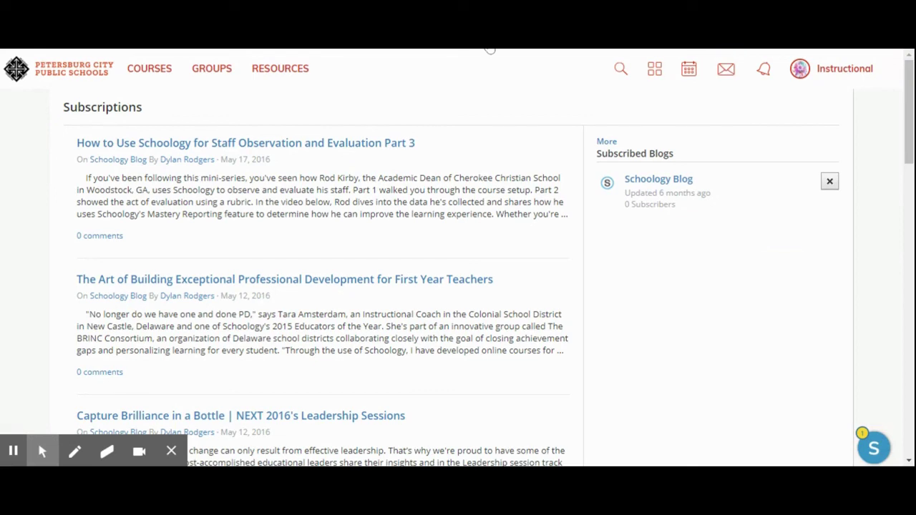
click(105, 77)
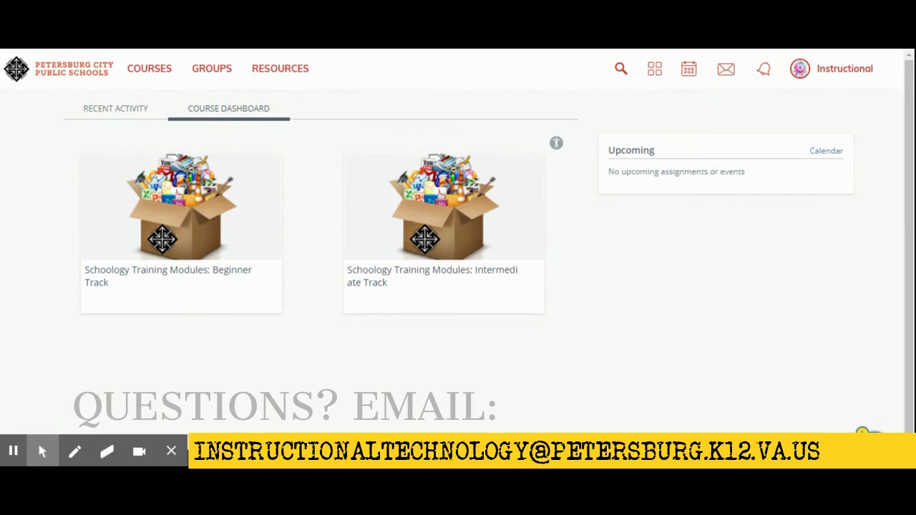
mouse_move(184, 458)
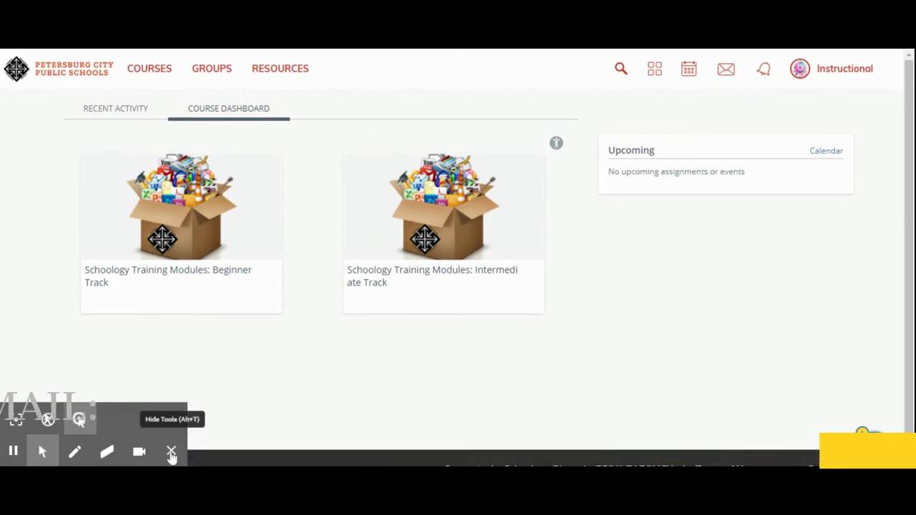